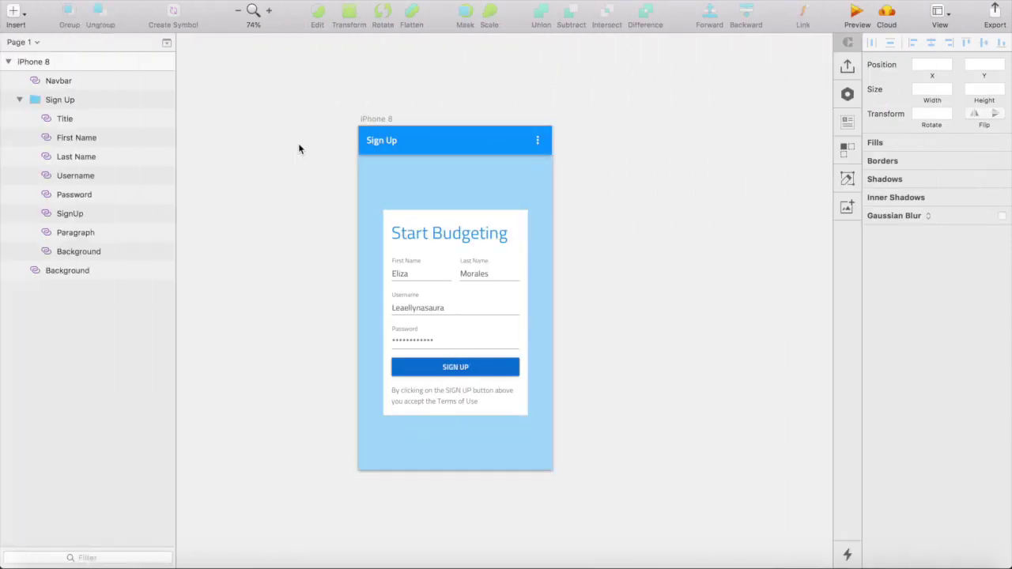
# Group the Navbar into a new group named 'Navigation Chrome'.
pyautogui.click(93, 79)
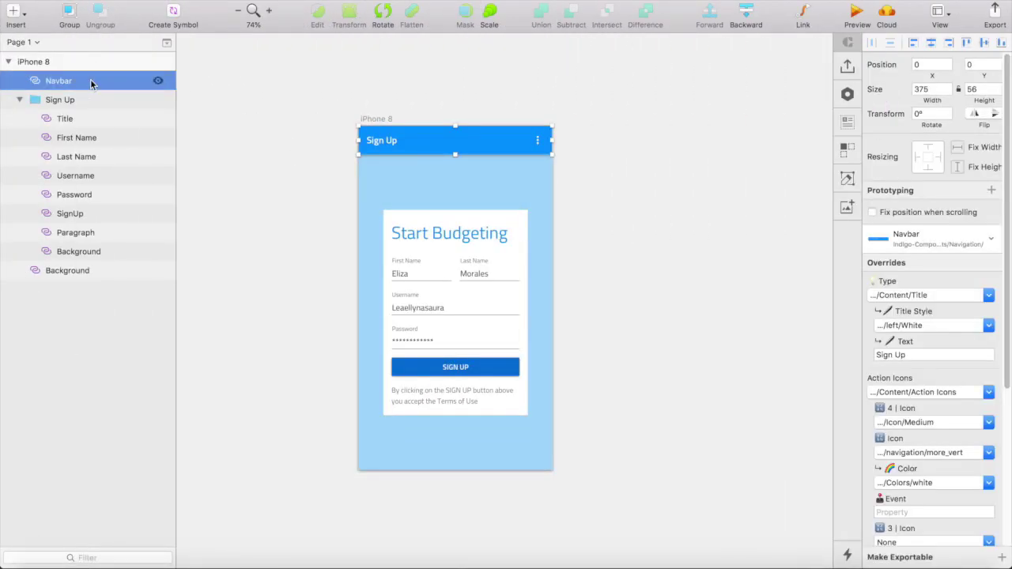
pyautogui.press('super+g')
pyautogui.doubleClick(91, 84)
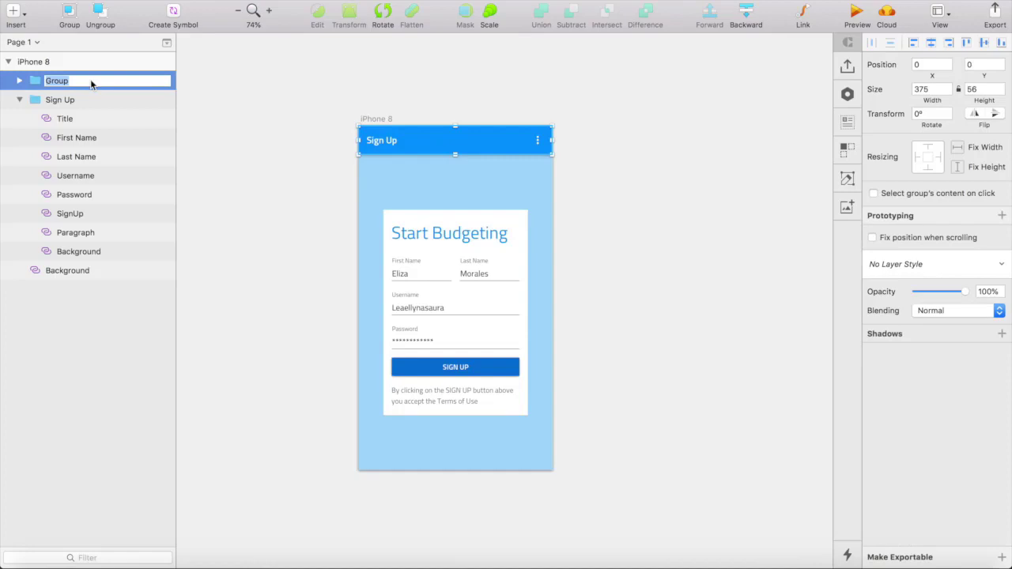
pyautogui.write('Navigation Chrome')
pyautogui.press('Return')
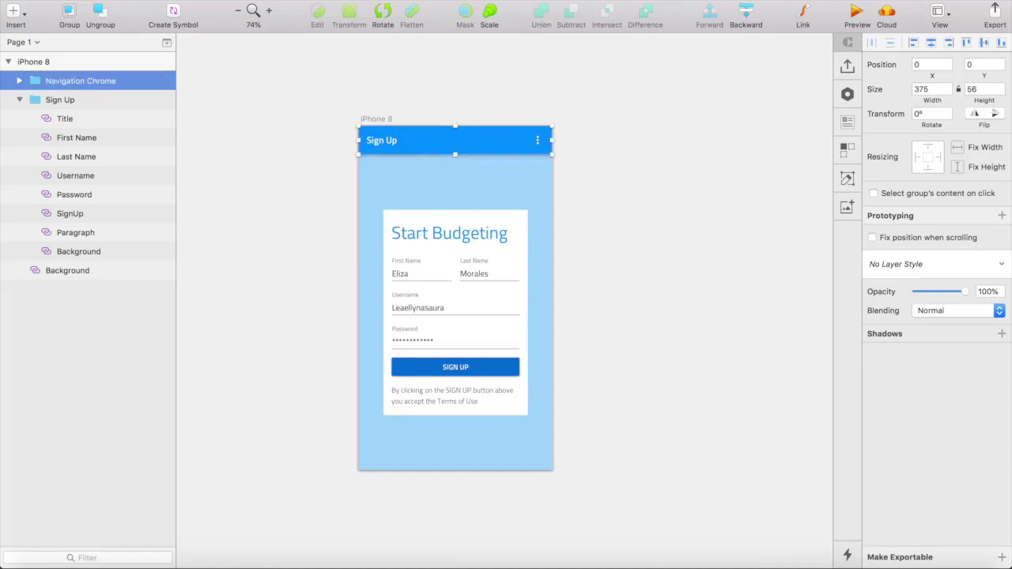
# Pin the Navbar inside the group to left and right with a fixed height.
pyautogui.click(19, 81)
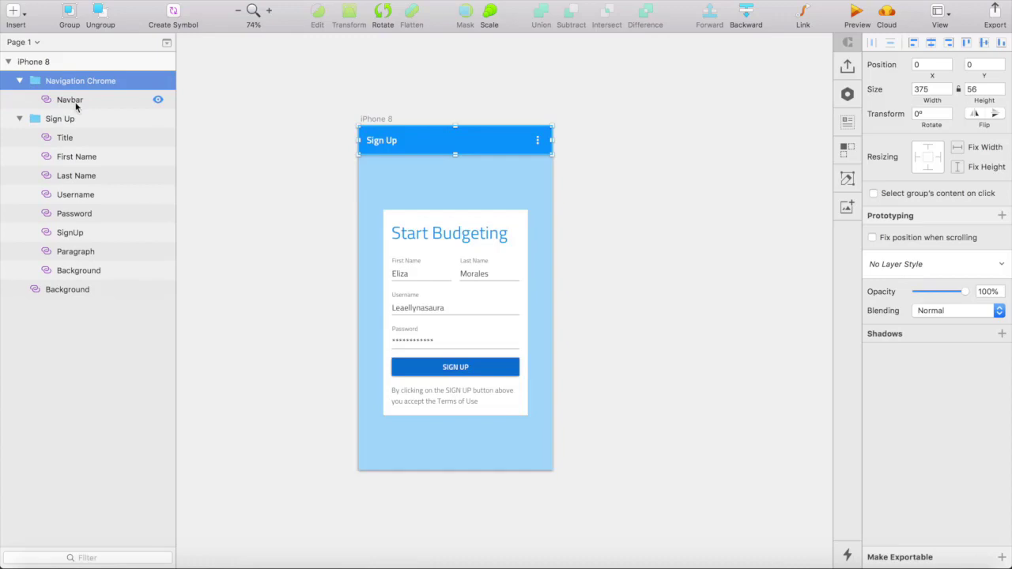
pyautogui.click(72, 100)
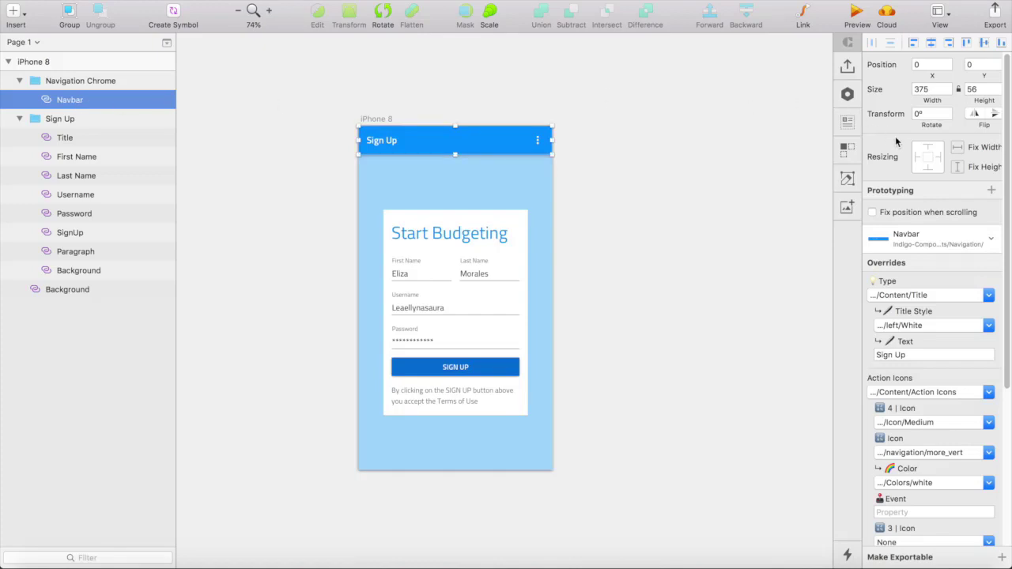
pyautogui.click(918, 158)
pyautogui.click(939, 156)
pyautogui.click(958, 166)
# Group Sign Up and the full-screen Background into a group named 'Screen'.
pyautogui.click(19, 80)
pyautogui.click(49, 100)
pyautogui.keyDown('shift'); pyautogui.click(64, 270); pyautogui.keyUp('shift')
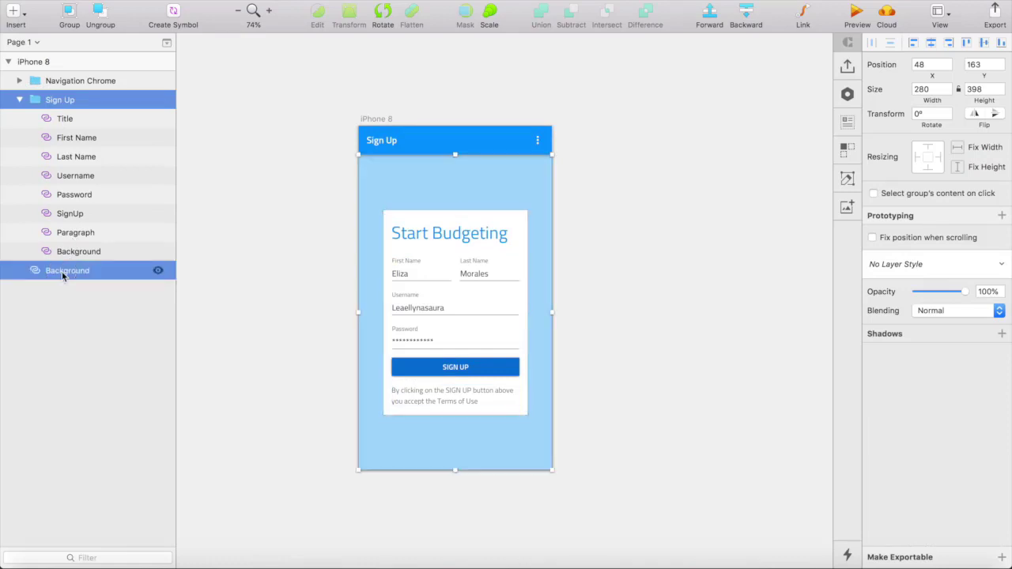
pyautogui.press('super+g')
pyautogui.write('Screen')
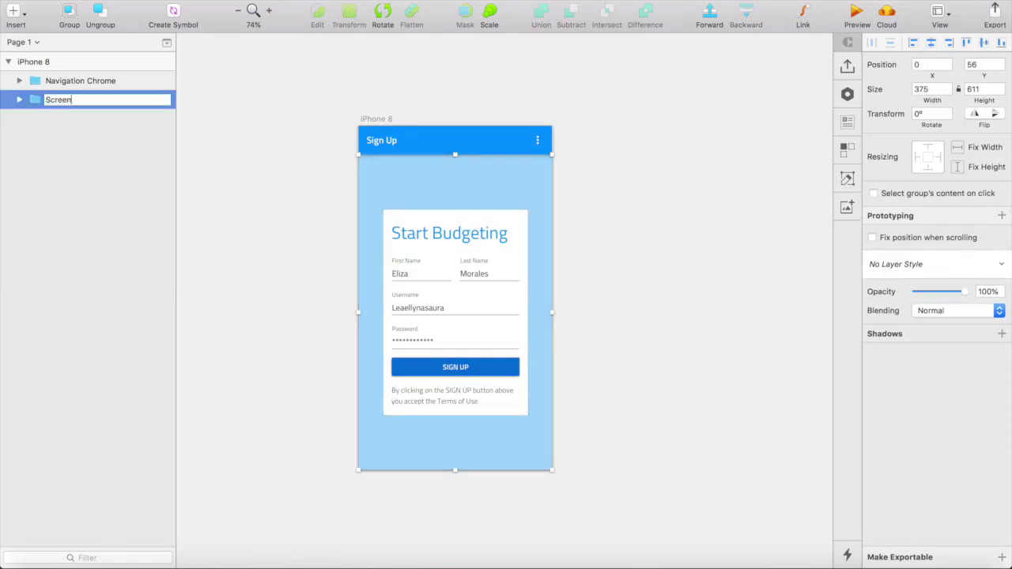
pyautogui.press('Return')
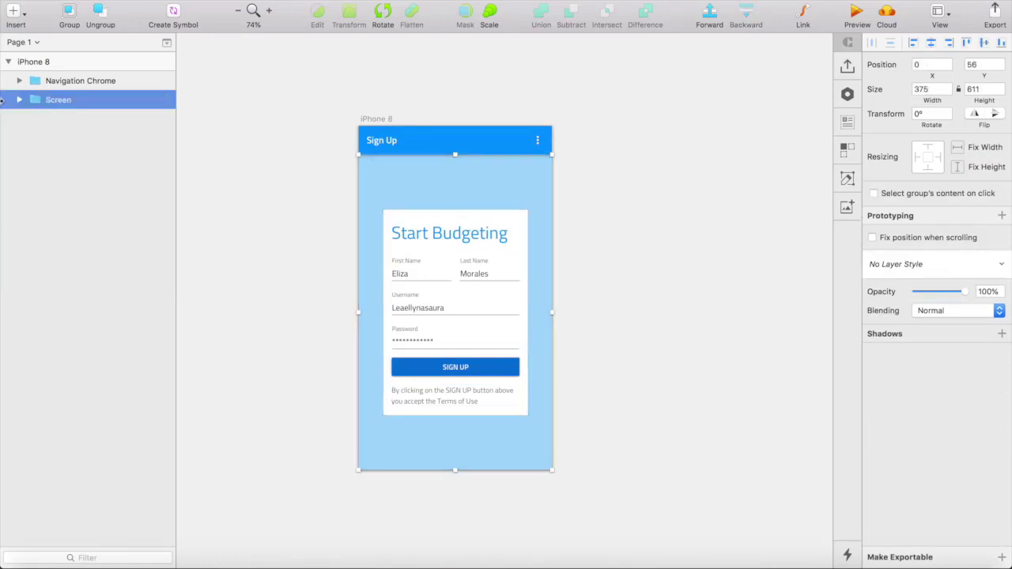
# Give the Sign Up card a fixed width and height, then select its white Background layer.
pyautogui.click(19, 99)
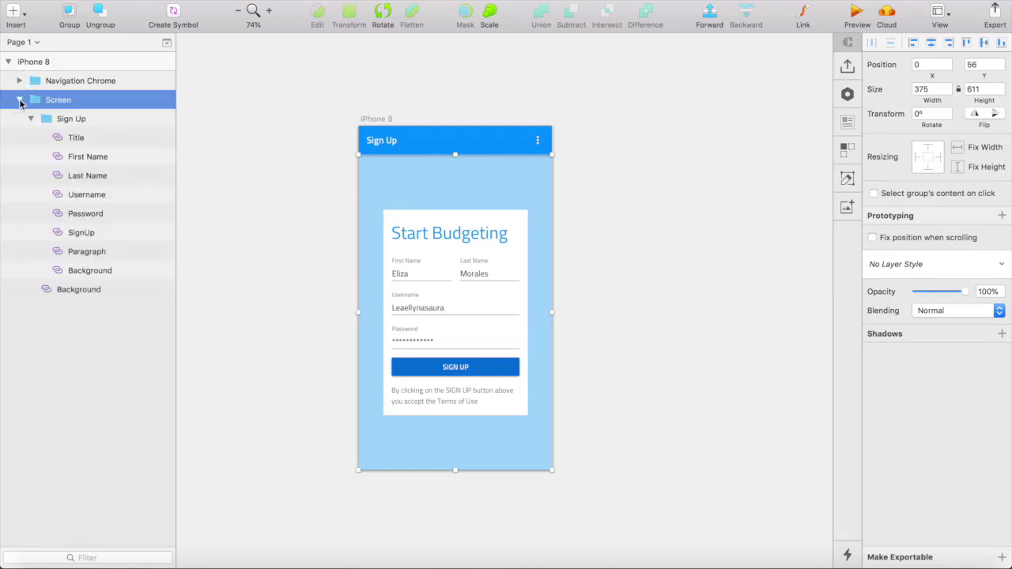
pyautogui.click(70, 119)
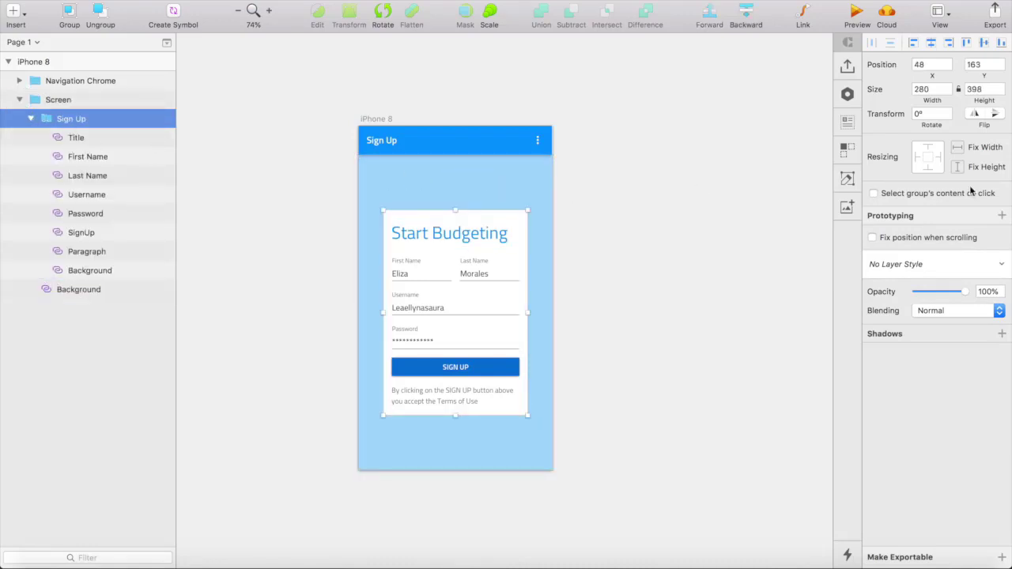
pyautogui.click(958, 147)
pyautogui.click(957, 167)
pyautogui.moveTo(535, 184)
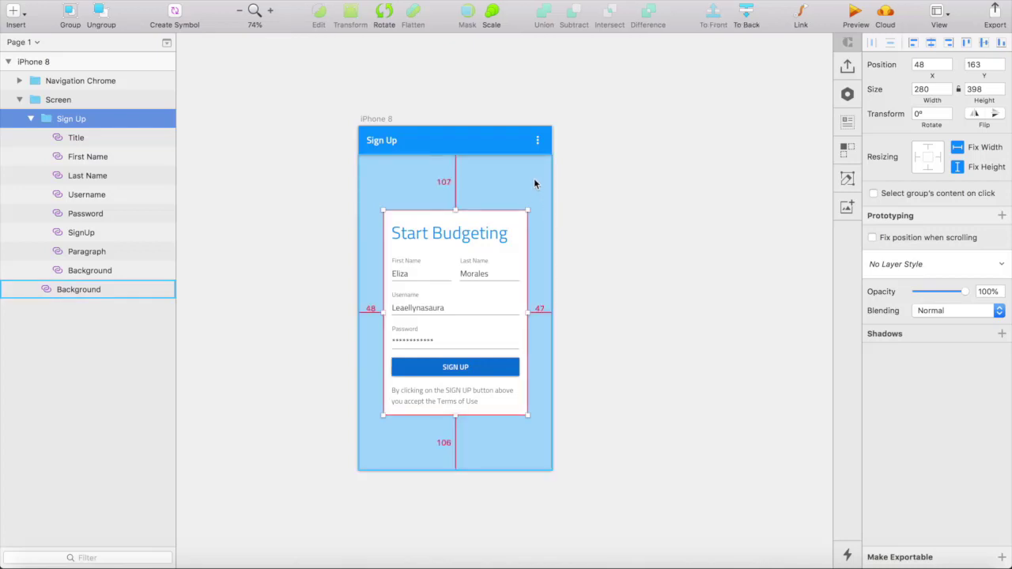
pyautogui.press('alt')
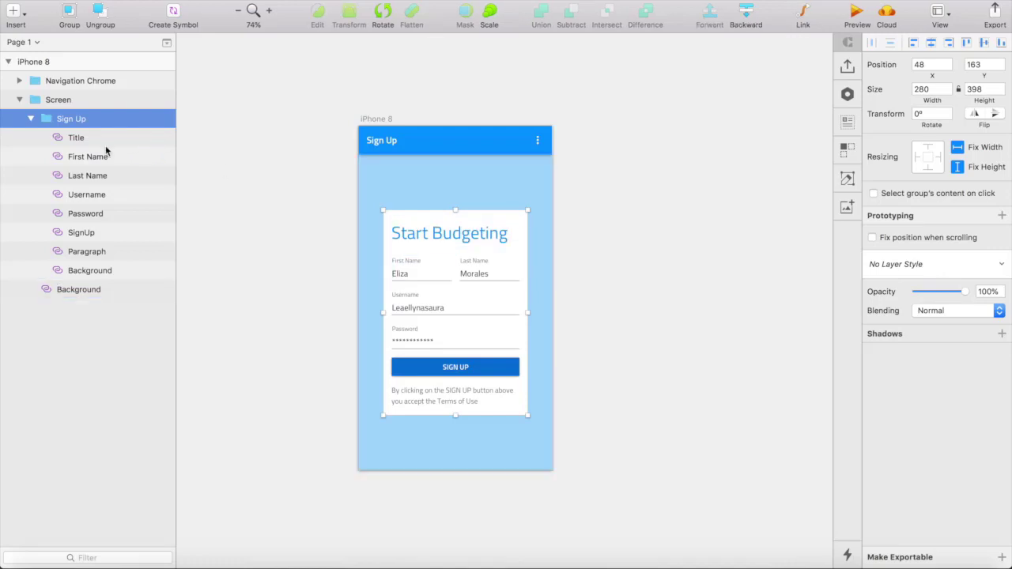
pyautogui.click(89, 271)
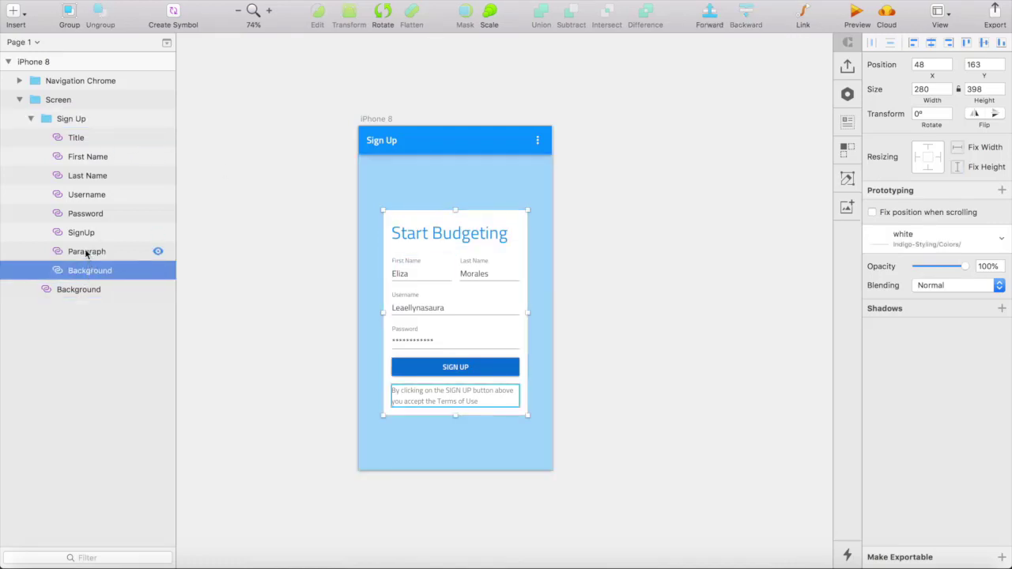
# Group the seven layers from Title to Paragraph into a group named 'Content'.
pyautogui.click(79, 138)
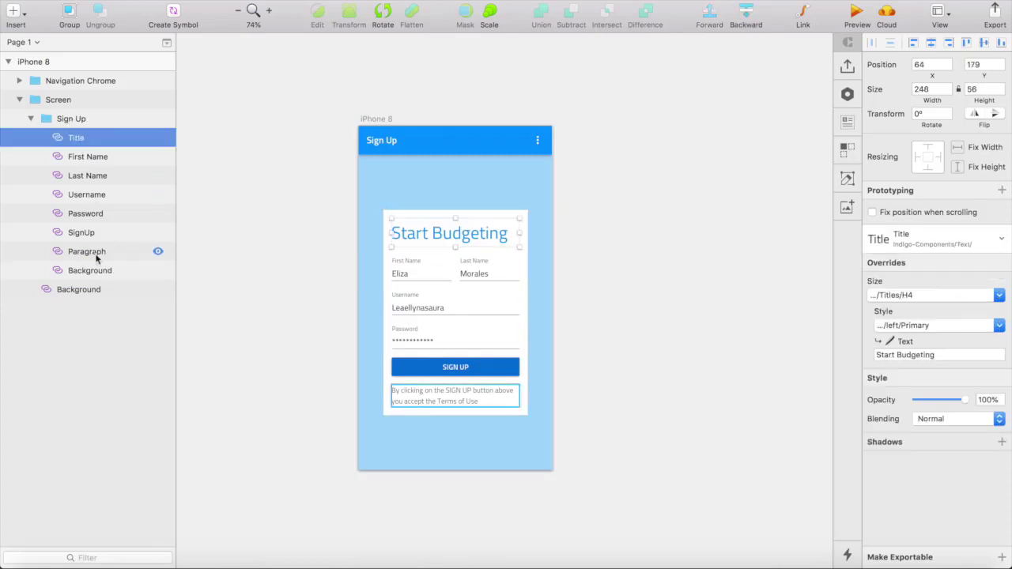
pyautogui.keyDown('shift'); pyautogui.click(89, 253); pyautogui.keyUp('shift')
pyautogui.press('super+g')
pyautogui.press('super+r')
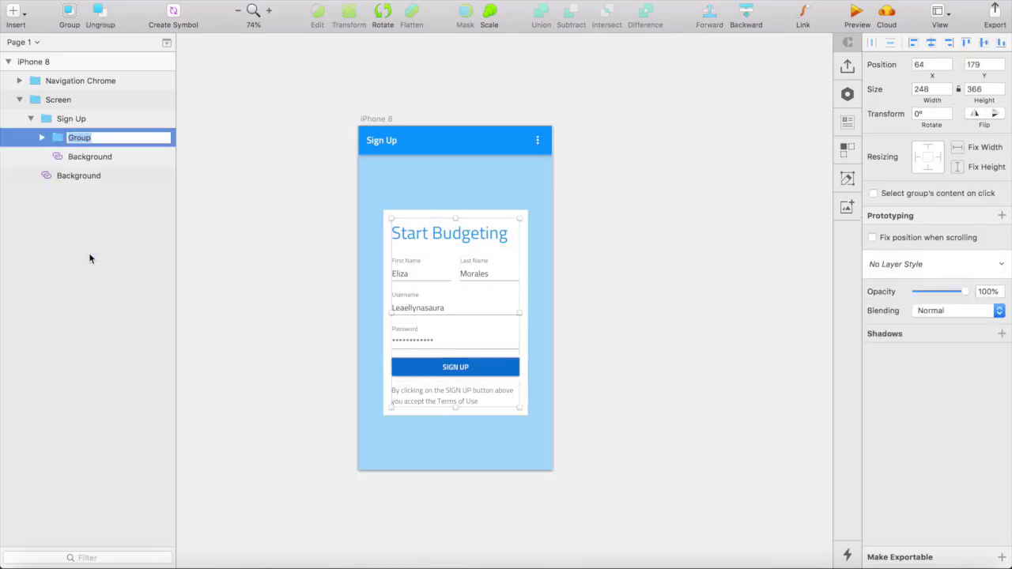
pyautogui.write('Content')
pyautogui.press('Return')
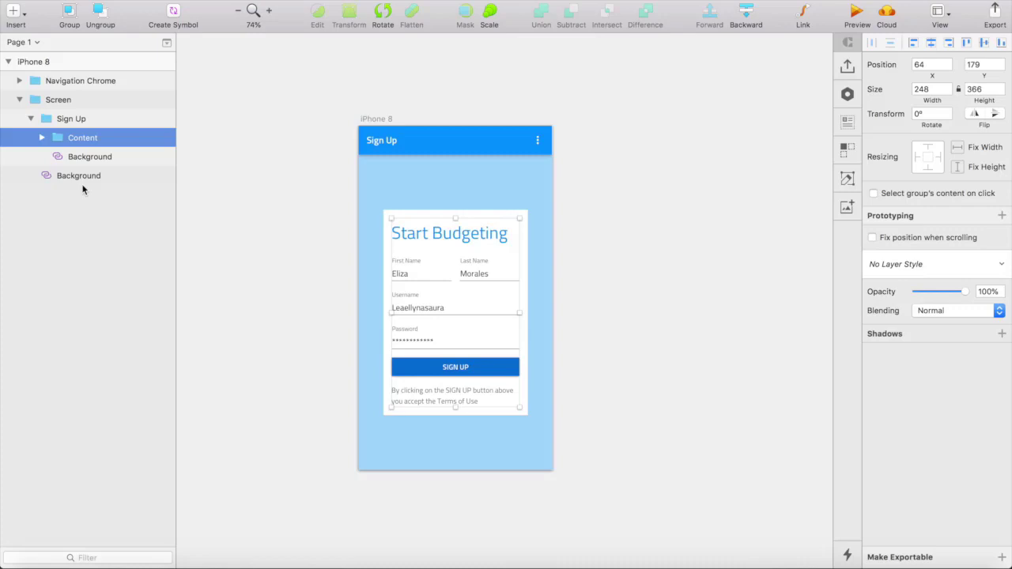
# Check the Content group's 16 px margins and pin it on all four sides.
pyautogui.click(87, 157)
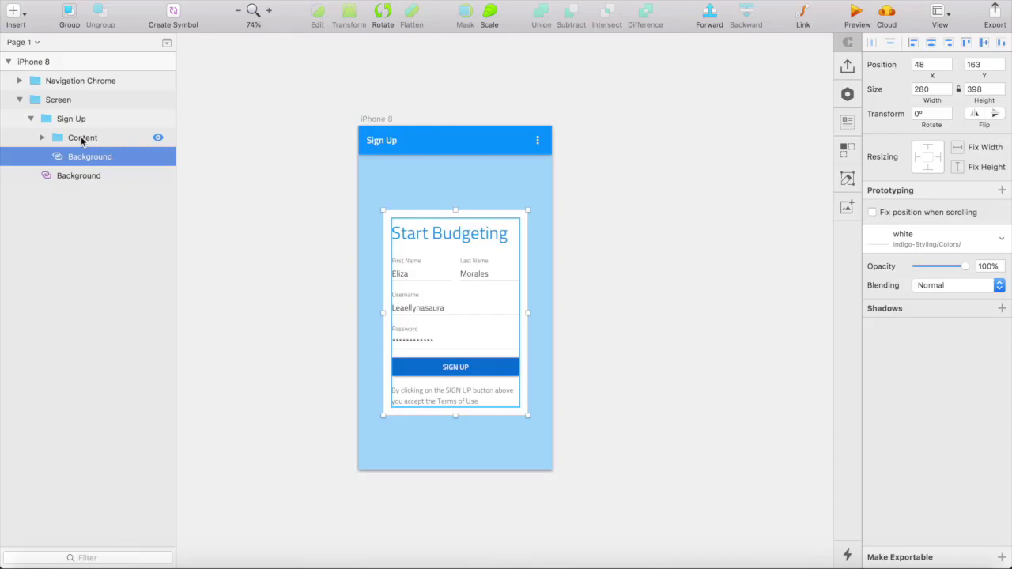
pyautogui.click(81, 139)
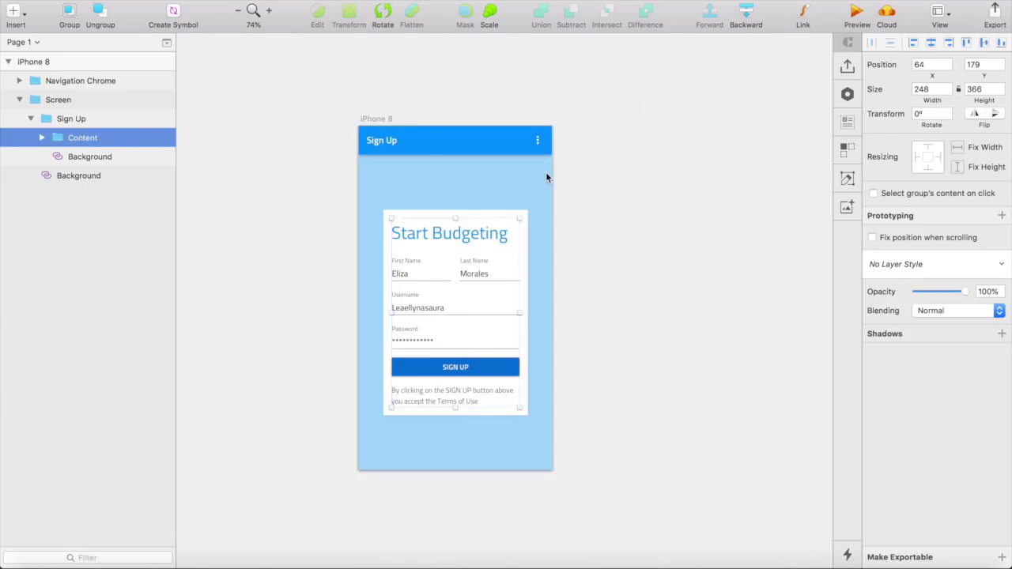
pyautogui.press('alt')
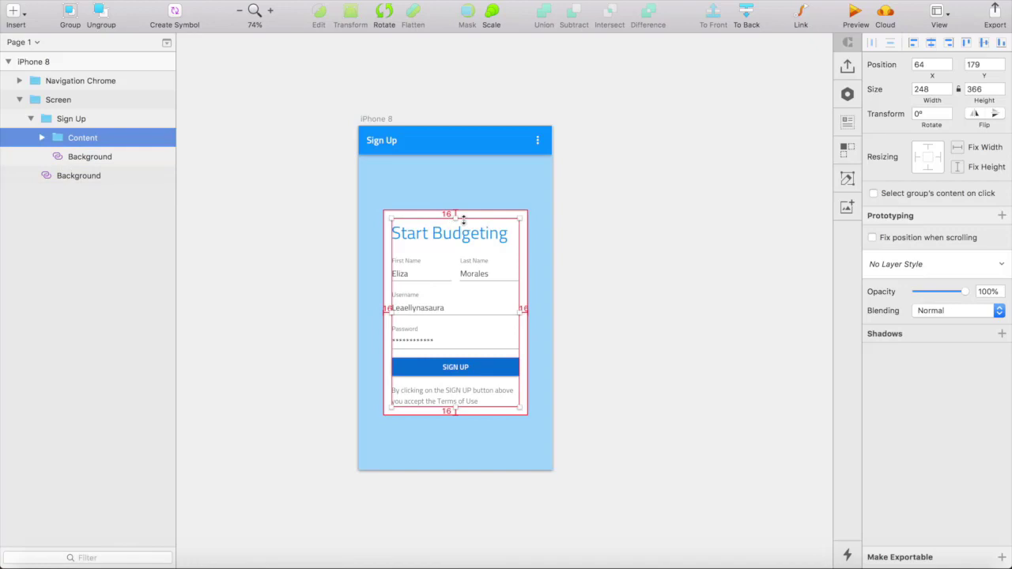
pyautogui.click(928, 158)
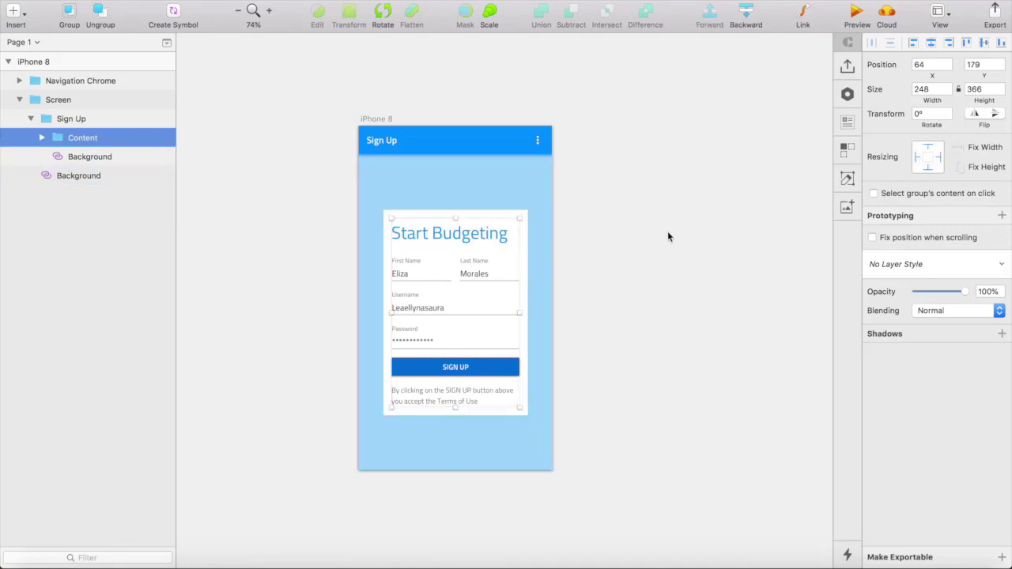
# Pin the Title layer left and right with a fixed height.
pyautogui.click(41, 137)
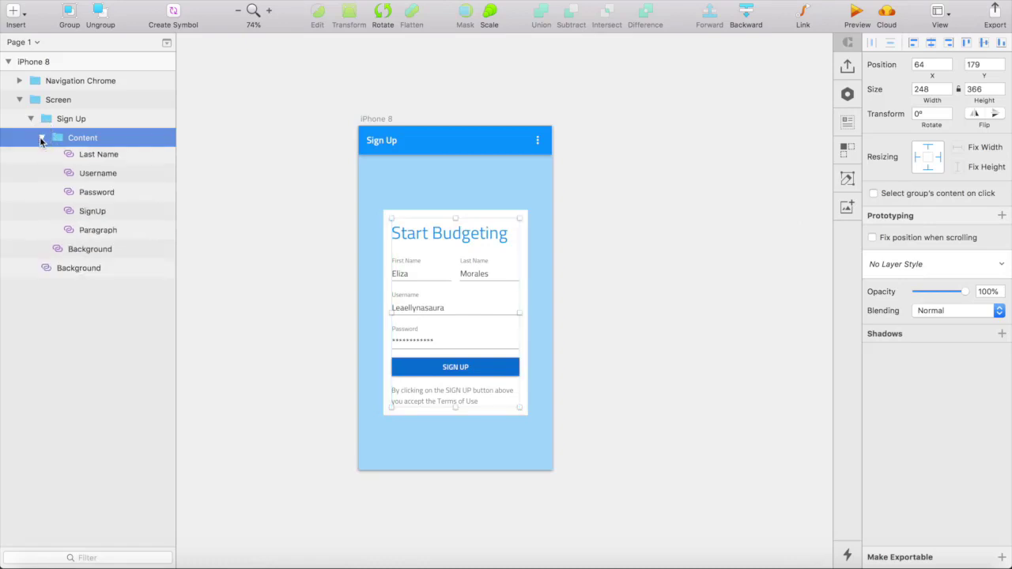
pyautogui.click(79, 156)
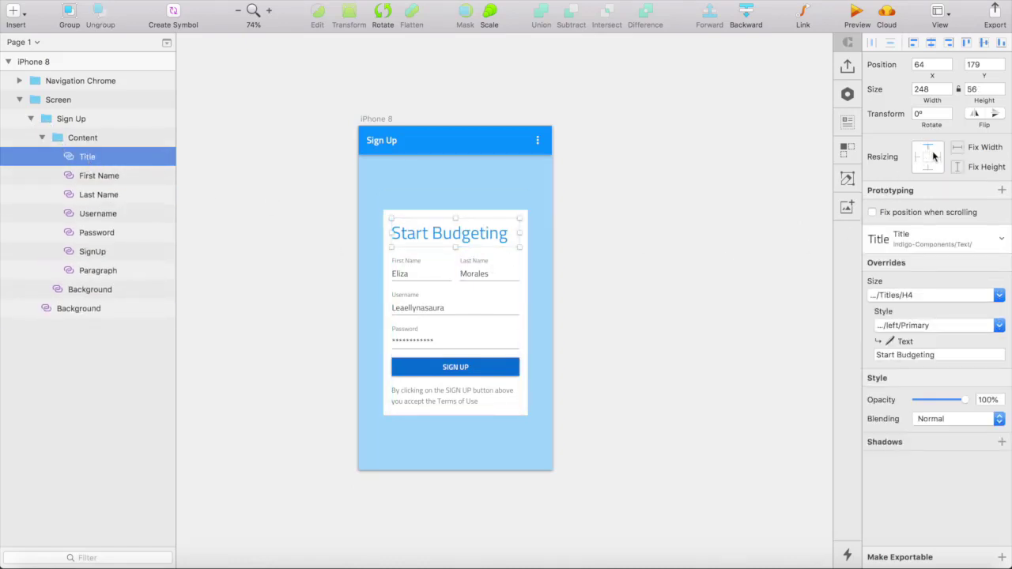
pyautogui.click(956, 167)
pyautogui.click(917, 157)
pyautogui.click(939, 157)
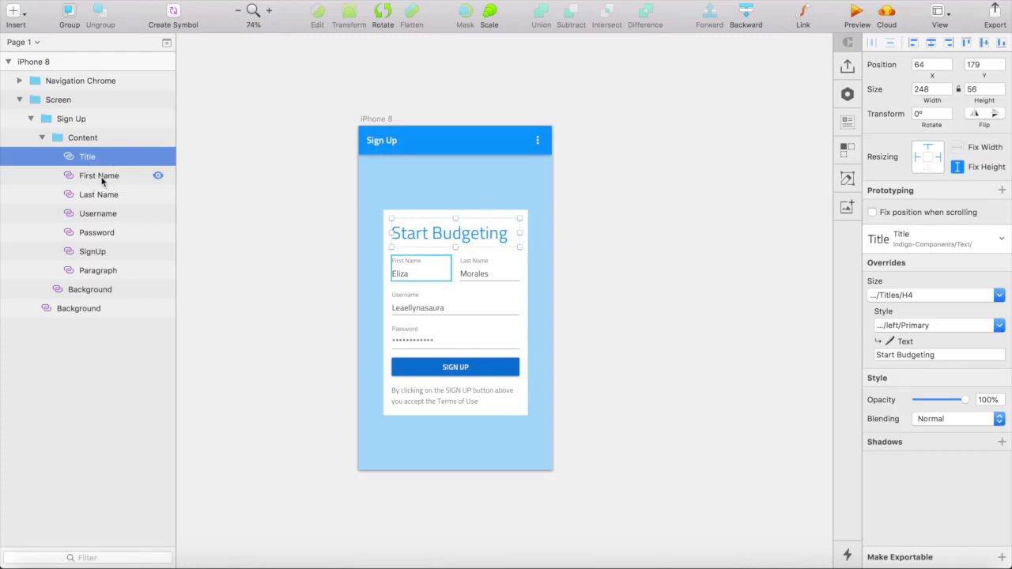
# Pin the First Name field's left edge, fix its height, and bind it to {firstName}.
pyautogui.click(103, 176)
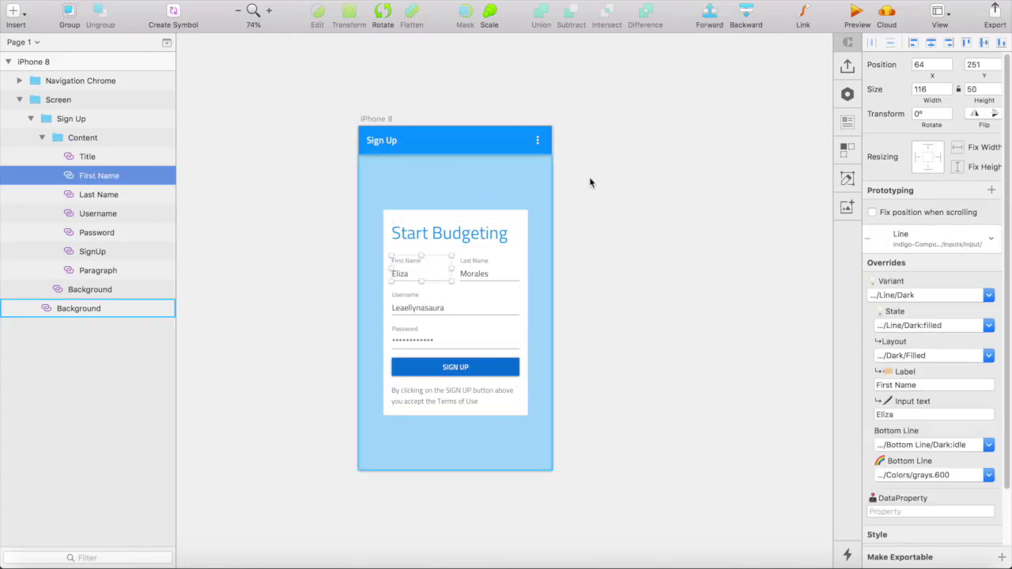
pyautogui.click(919, 157)
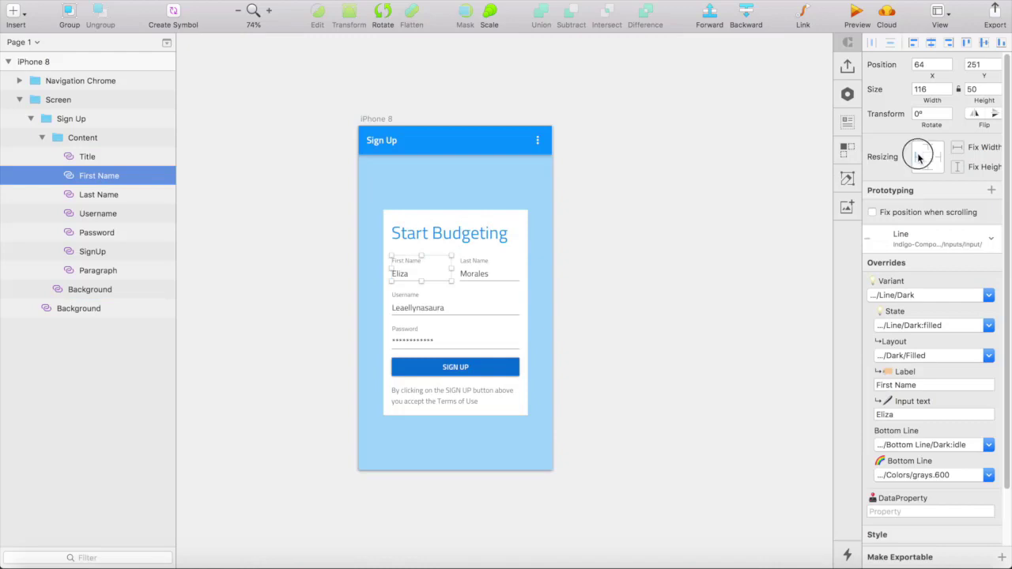
pyautogui.click(956, 167)
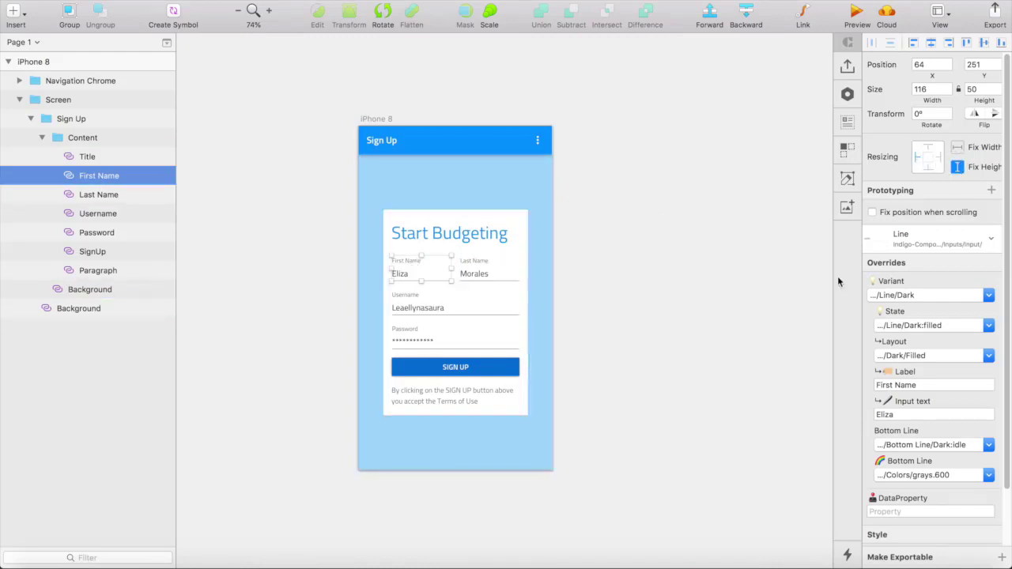
pyautogui.click(908, 512)
pyautogui.write('{')
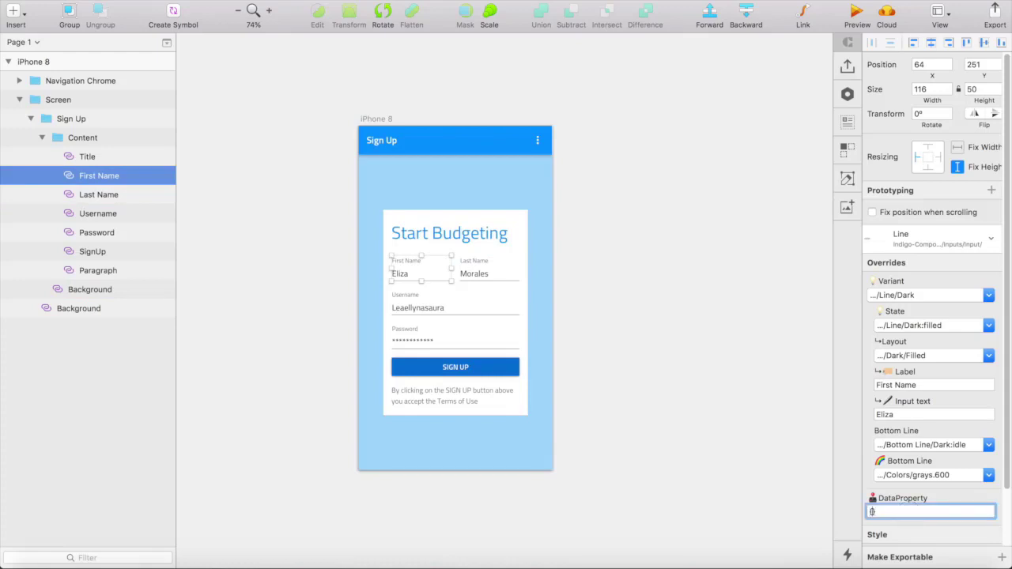
pyautogui.write('firstName}')
pyautogui.press('Return')
# Fix the Last Name field's height and bind it to {lastName}.
pyautogui.click(477, 271)
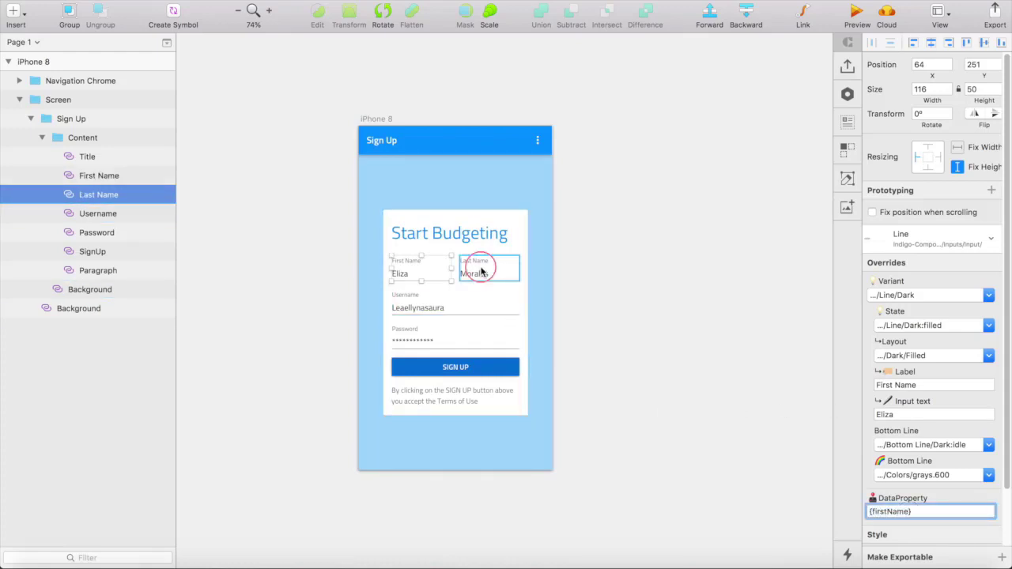
pyautogui.click(956, 167)
pyautogui.click(898, 511)
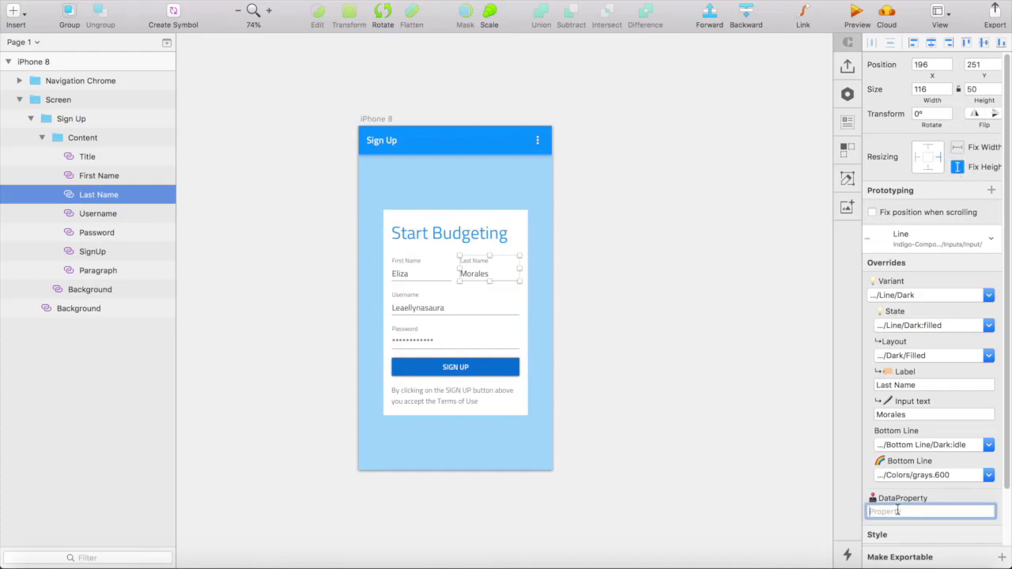
pyautogui.write('{lastName}')
pyautogui.press('Return')
# Group the First Name and Last Name fields into a group named 'Name'.
pyautogui.keyDown('shift'); pyautogui.click(100, 178); pyautogui.keyUp('shift')
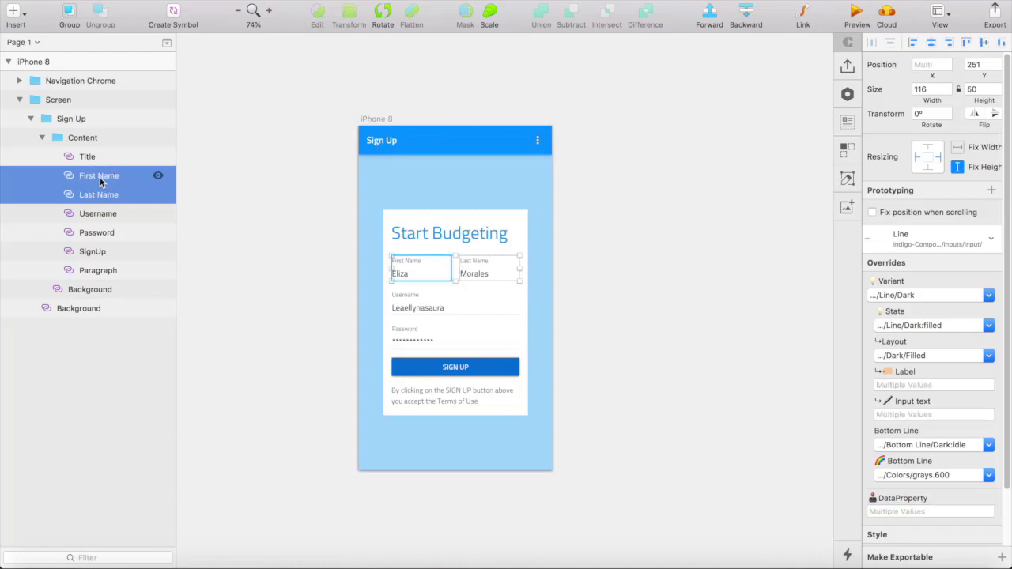
pyautogui.press('super+g')
pyautogui.doubleClick(102, 177)
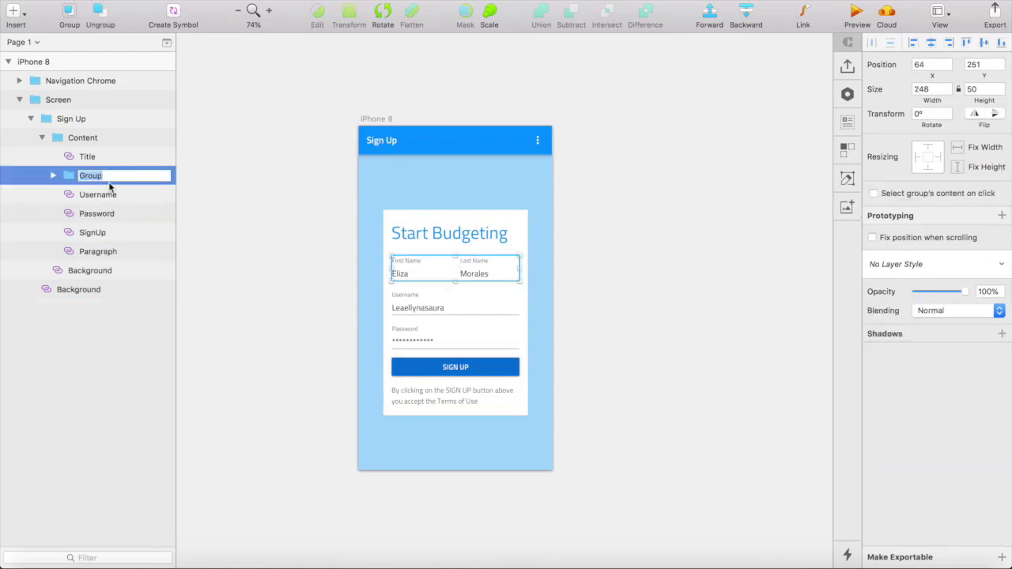
pyautogui.write('Name')
pyautogui.press('Return')
# Pin the Name group with a fixed height, test-stretch it wider, and undo the change.
pyautogui.click(929, 144)
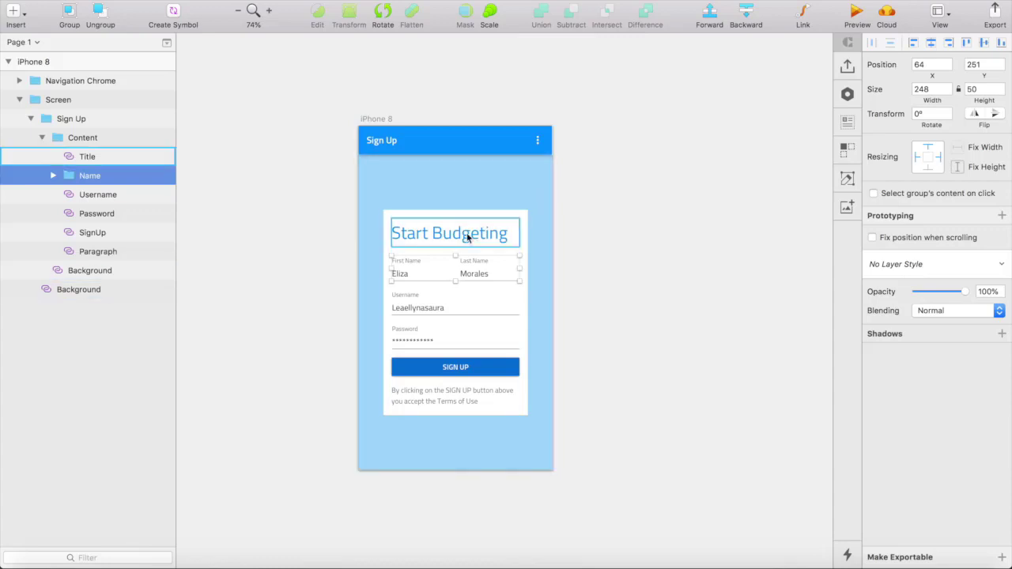
pyautogui.click(958, 167)
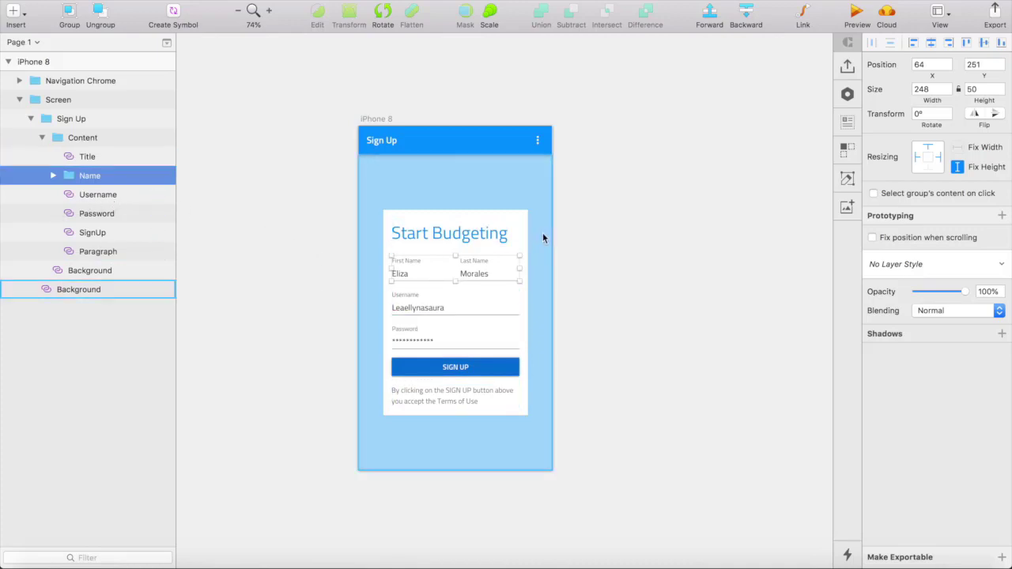
pyautogui.moveTo(522, 267); pyautogui.dragTo(563, 275)
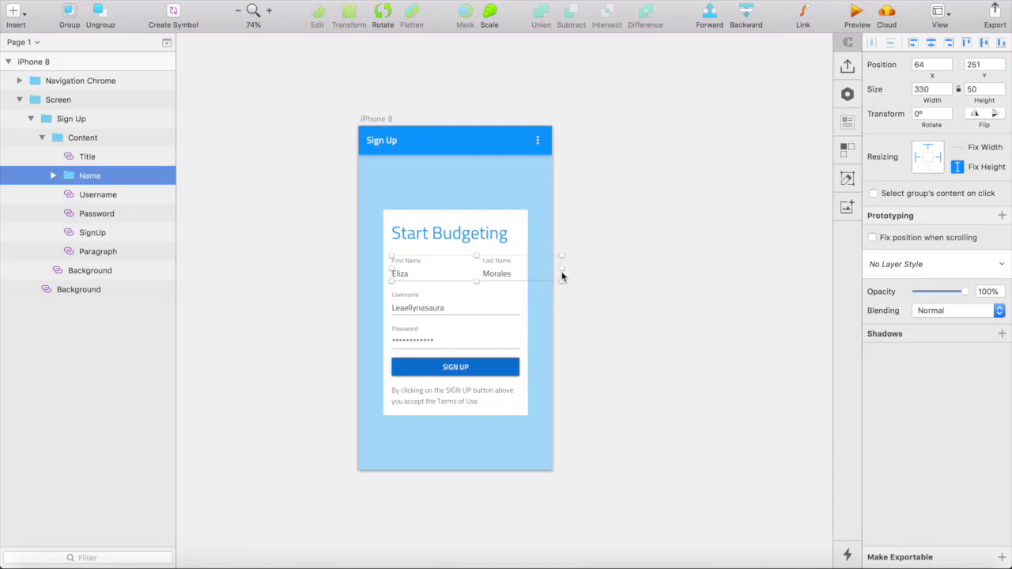
pyautogui.hotkey('ctrl', 'z')
# Pin Username left and right with a fixed height and bind it to {username}.
pyautogui.click(91, 196)
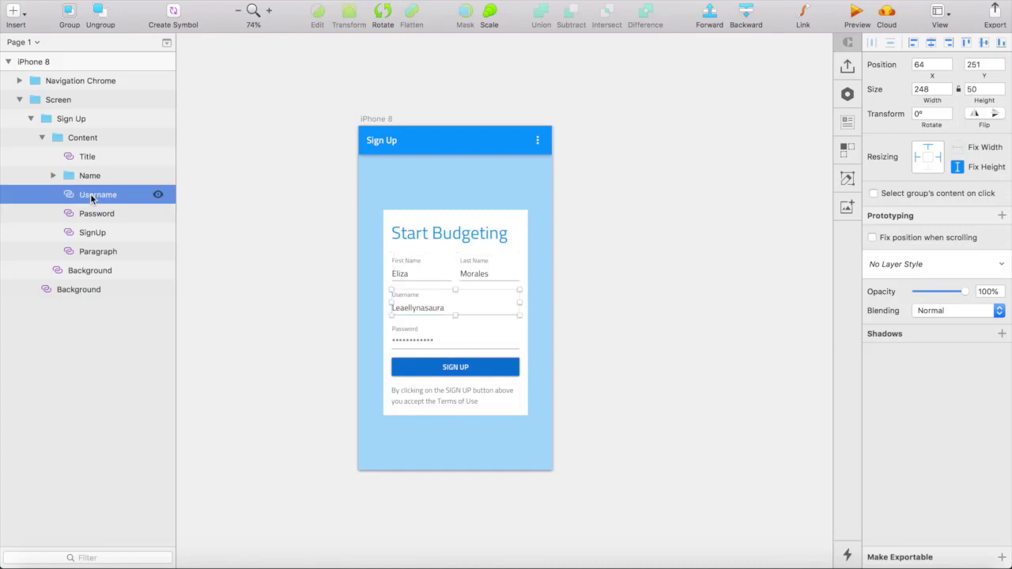
pyautogui.click(916, 158)
pyautogui.click(939, 158)
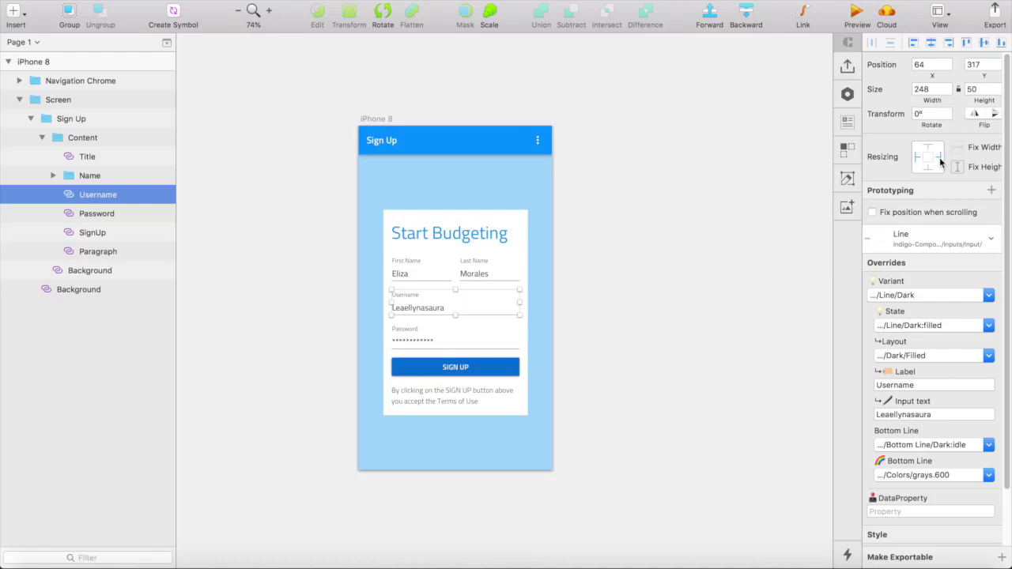
pyautogui.click(957, 166)
pyautogui.click(906, 510)
pyautogui.write('{username}')
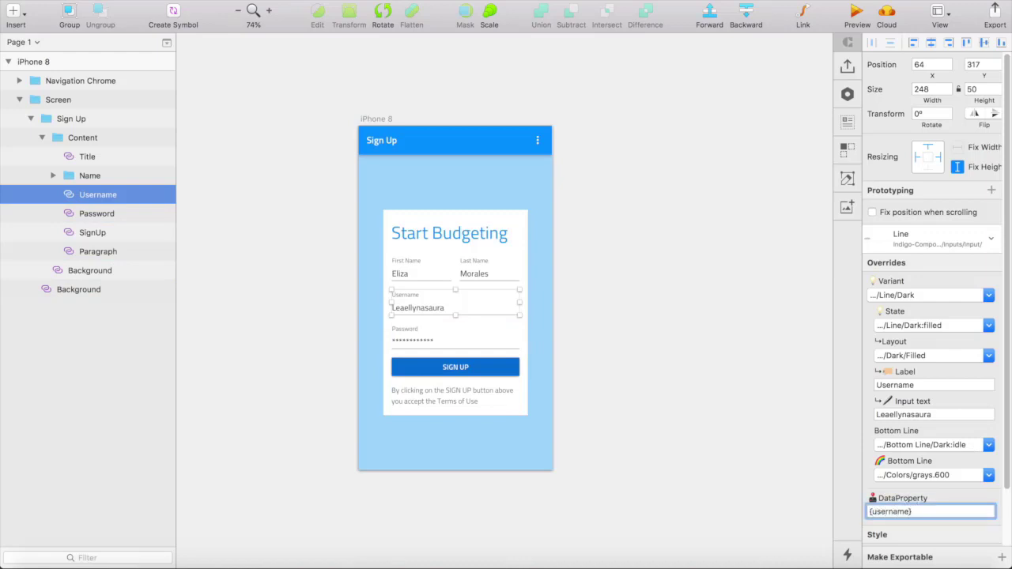
pyautogui.press('Return')
# Pin the Password field's top edge, fix its height, and bind it to {password}.
pyautogui.click(438, 344)
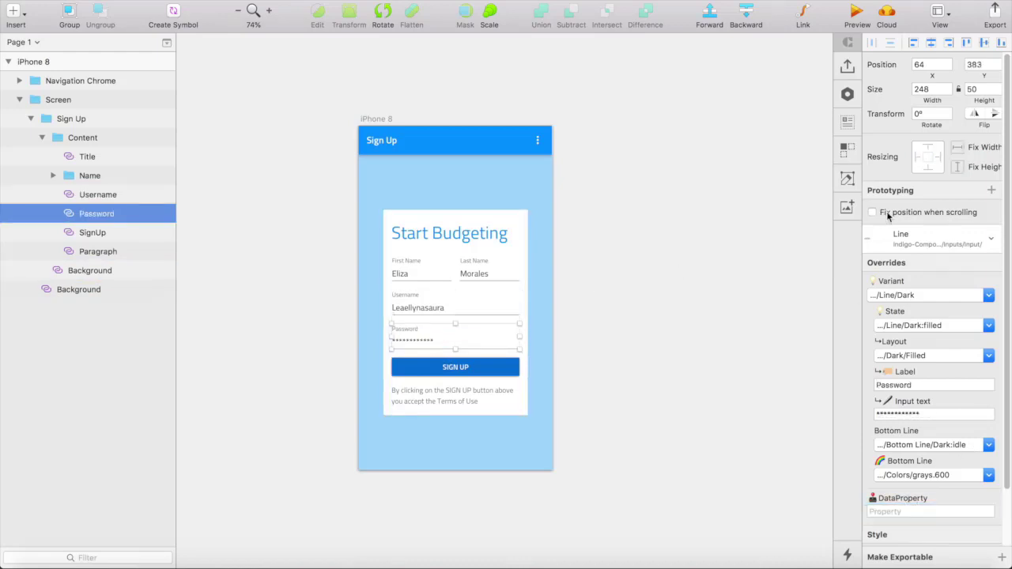
pyautogui.click(927, 147)
pyautogui.click(957, 167)
pyautogui.click(896, 511)
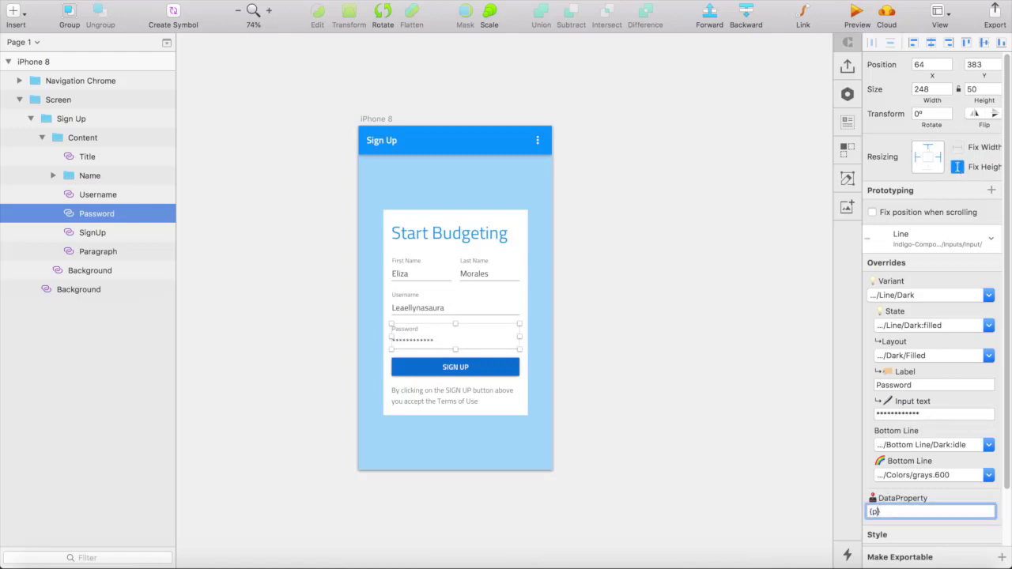
pyautogui.write('assword}')
pyautogui.press('Return')
# Bind the SIGN UP button's event to {onSignUpClicked} and pin it with a fixed height.
pyautogui.click(483, 365)
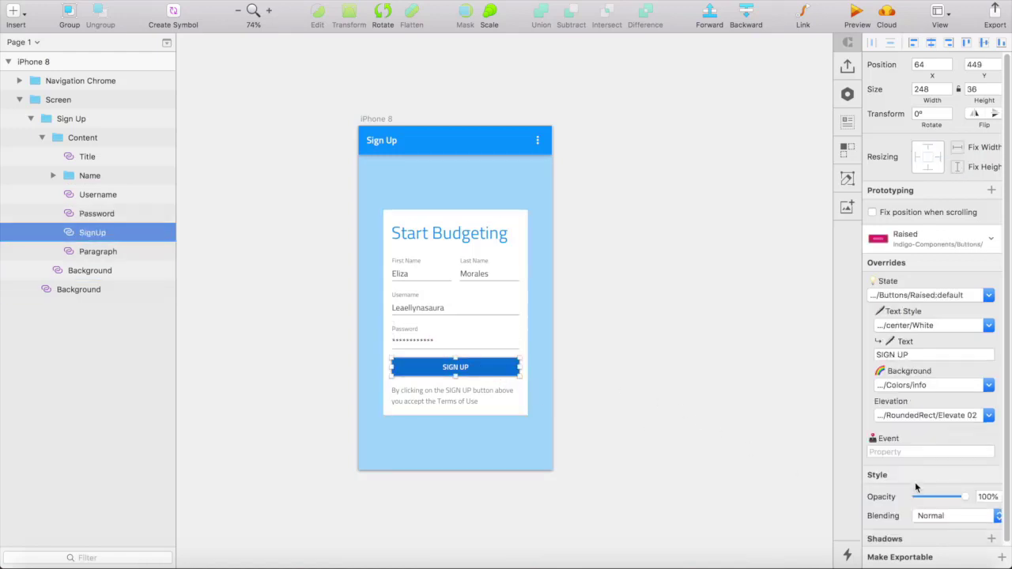
pyautogui.click(892, 449)
pyautogui.write('{')
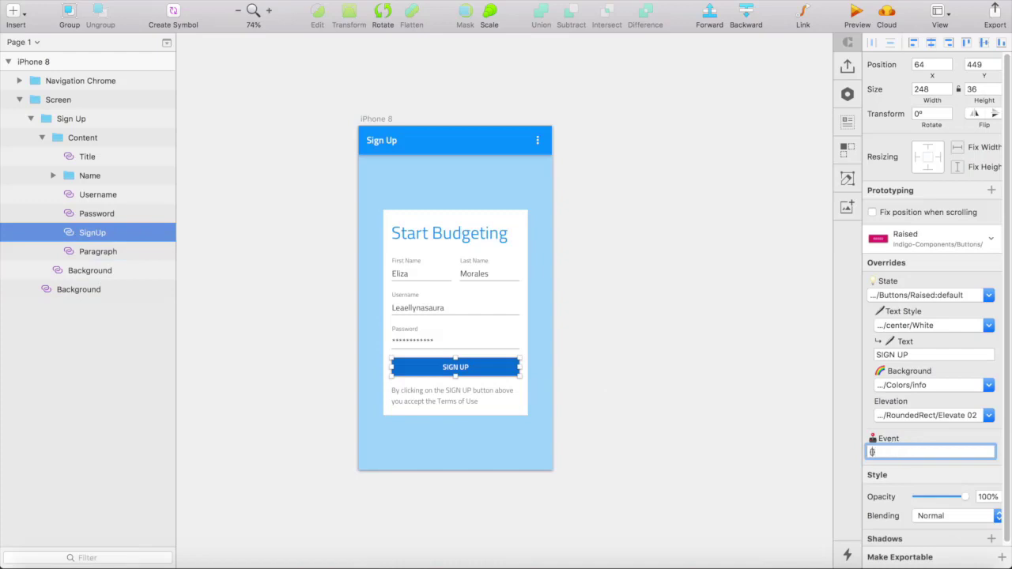
pyautogui.write('onSignU')
pyautogui.write('pClicked}')
pyautogui.press('Return')
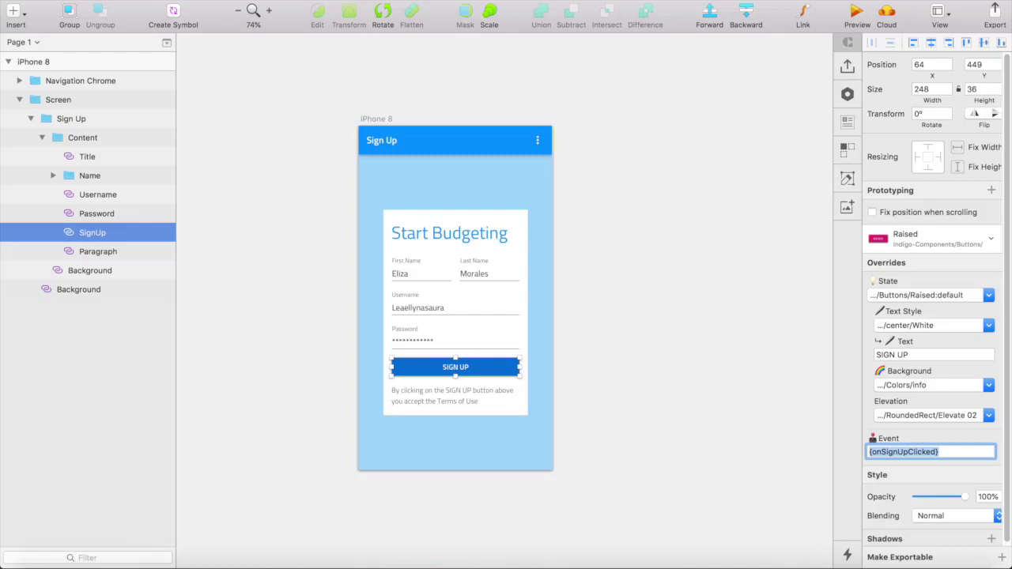
pyautogui.click(917, 158)
pyautogui.click(955, 166)
# Pin the terms paragraph left, right and top with a fixed height.
pyautogui.click(445, 401)
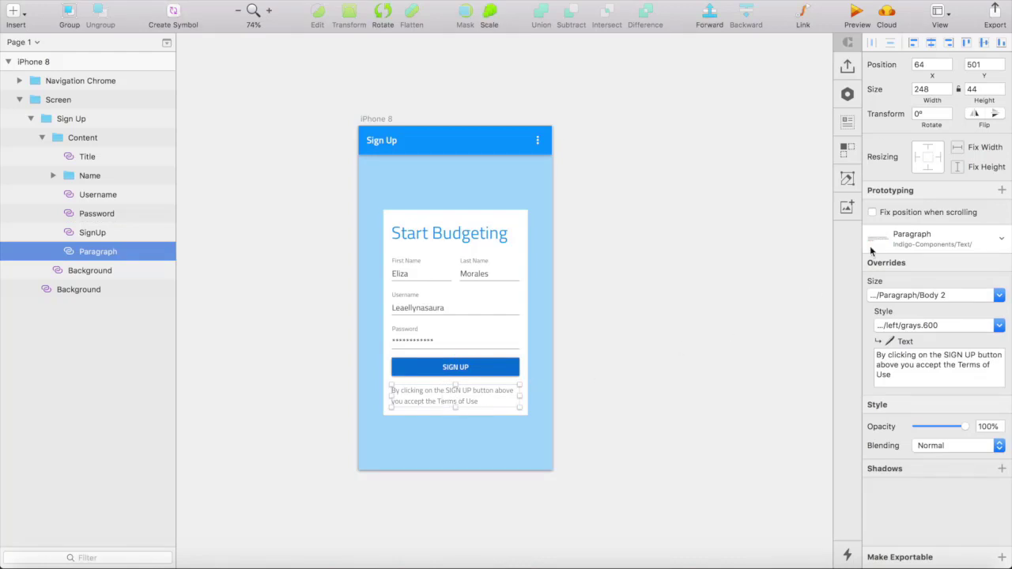
pyautogui.click(956, 167)
pyautogui.click(917, 156)
pyautogui.click(940, 157)
pyautogui.click(929, 149)
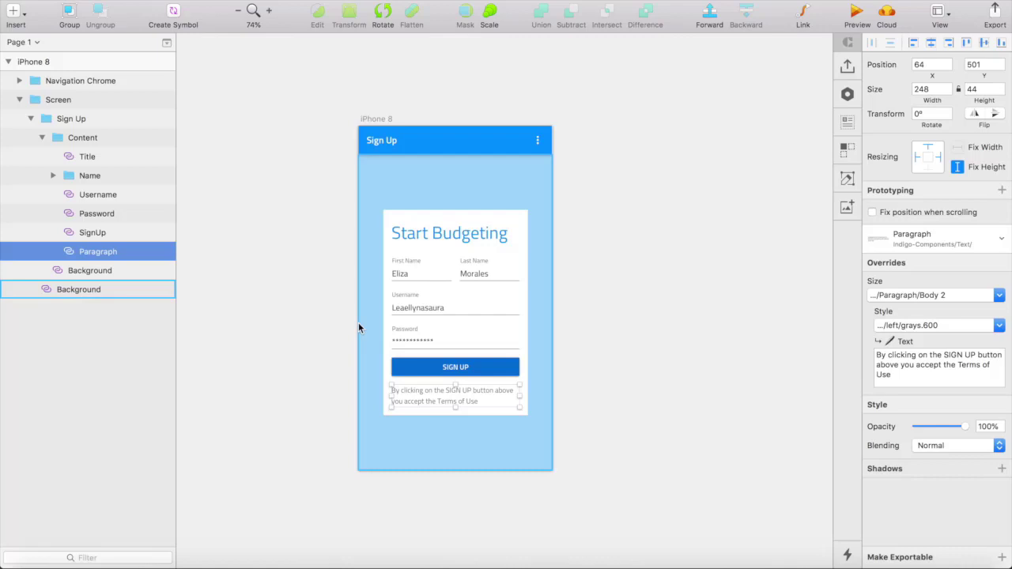
pyautogui.click(307, 326)
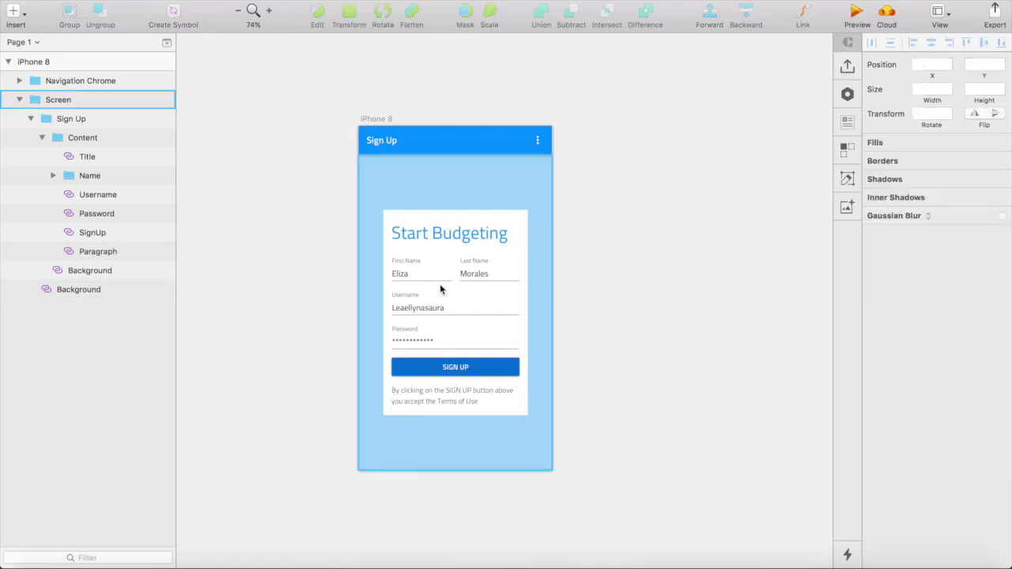
# Stretch-test the iPhone 8 artboard's content resizing, then restore it to 375×667.
pyautogui.click(367, 118)
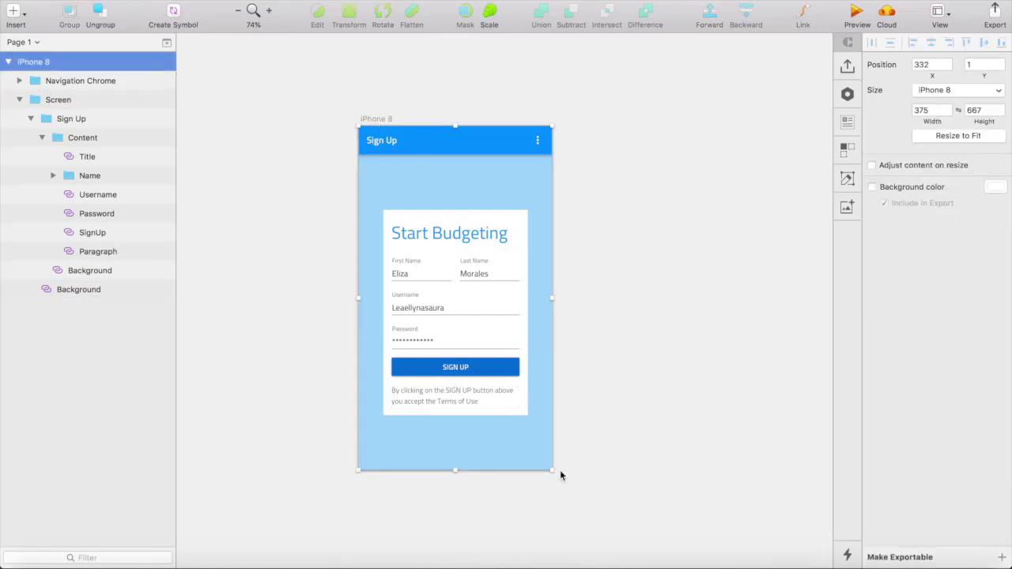
pyautogui.moveTo(553, 471); pyautogui.dragTo(598, 499)
pyautogui.press('super+z')
# Stretch-test the Content group's resizing, undo it, and deselect.
pyautogui.click(79, 139)
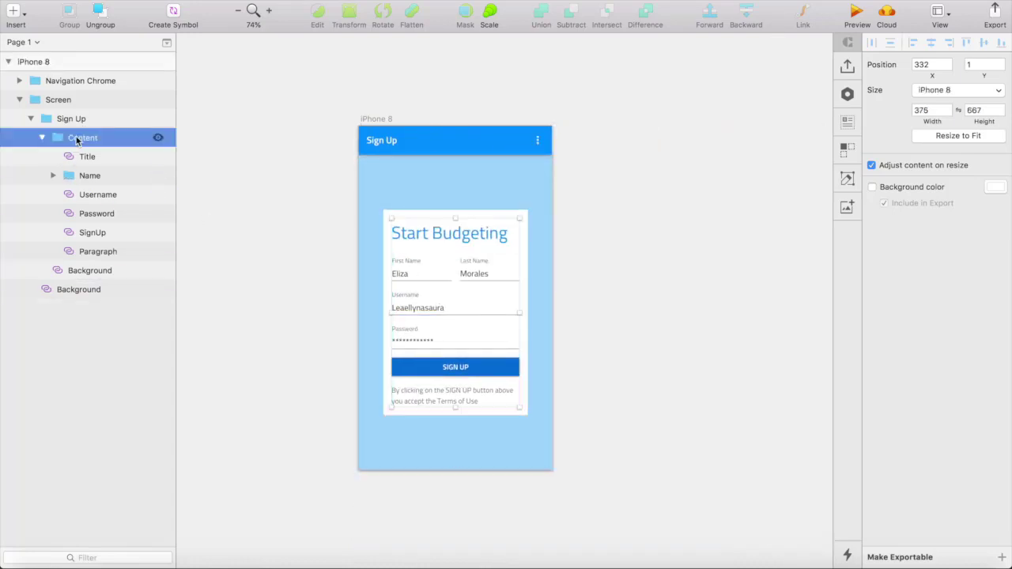
pyautogui.moveTo(522, 409); pyautogui.dragTo(495, 398)
pyautogui.press('super+z')
pyautogui.click(652, 365)
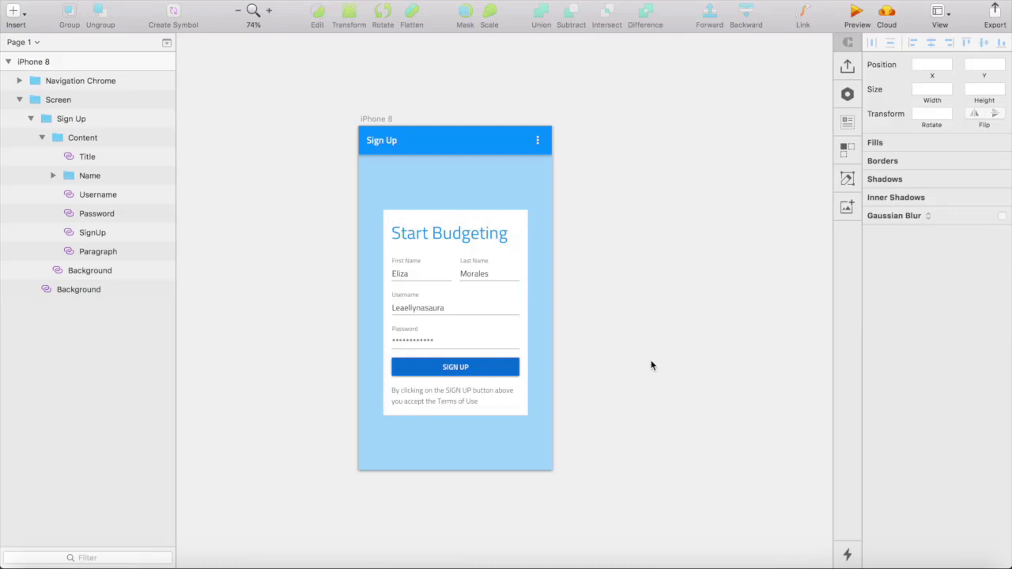